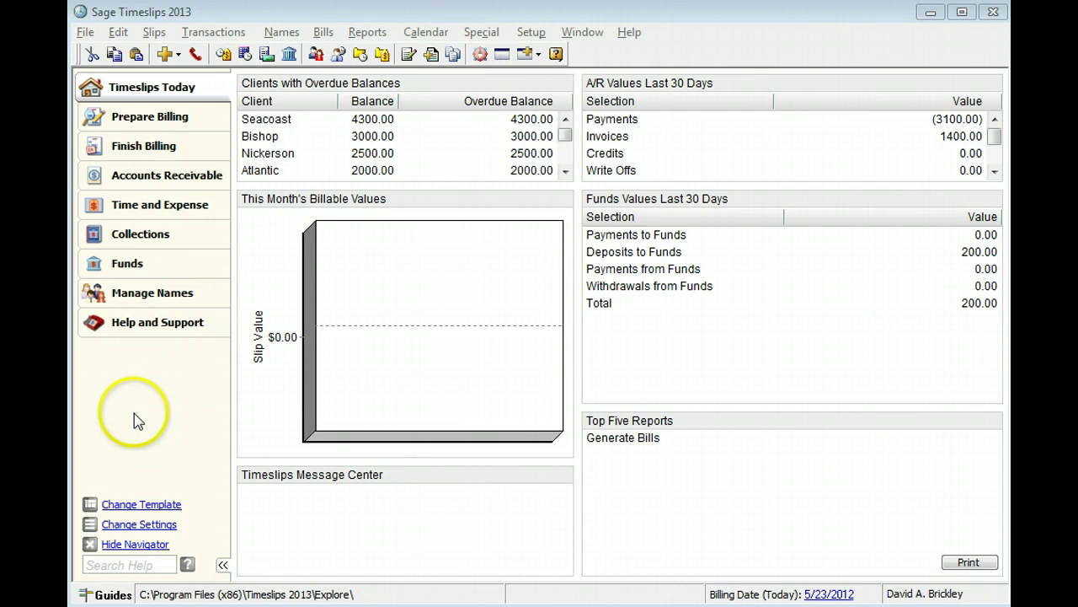
# - Create a new expense with nicknames 'SPS Shipping' and 'E043'
pyautogui.click(200, 294)
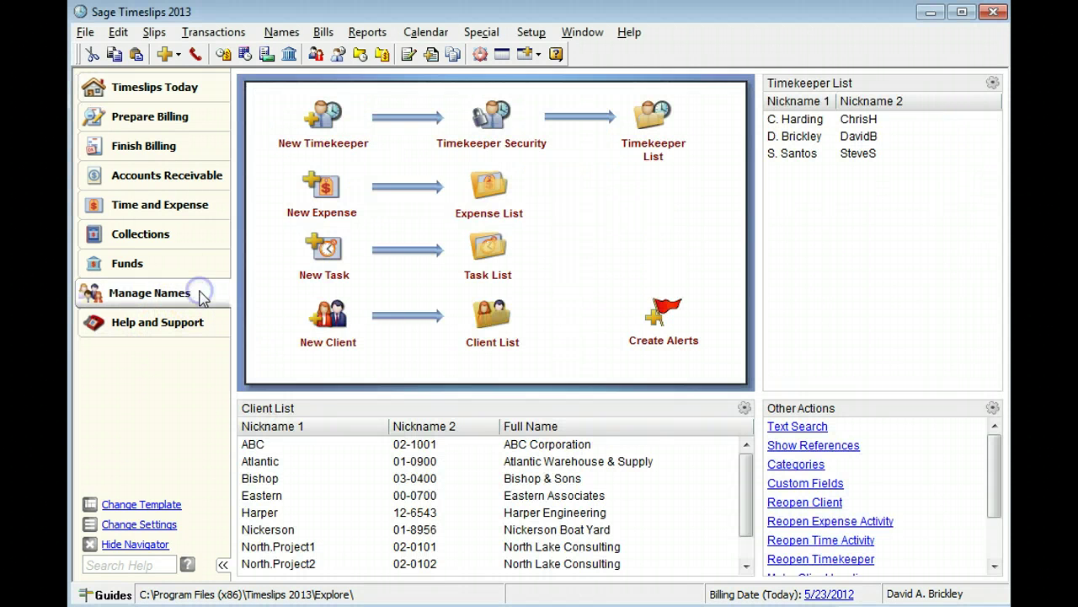
pyautogui.click(334, 209)
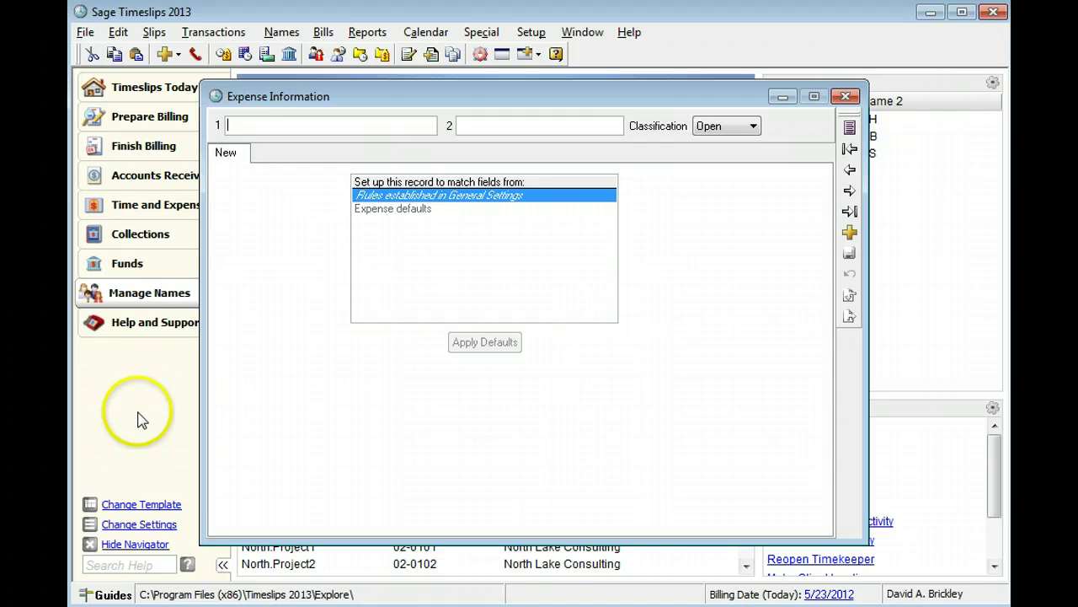
pyautogui.click(244, 125)
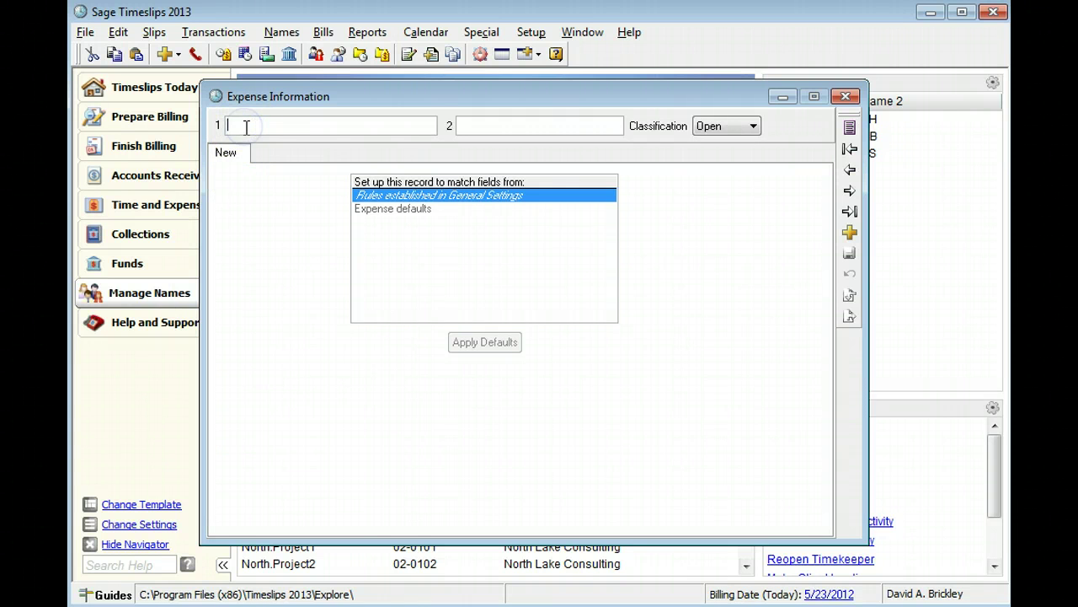
pyautogui.write('SPS Shipping')
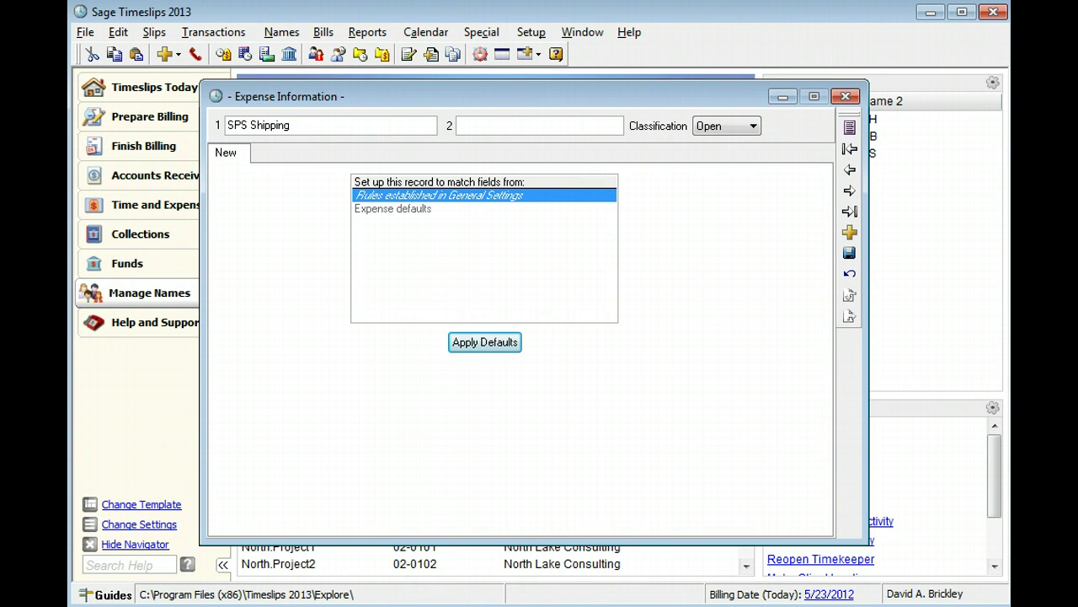
pyautogui.click(474, 127)
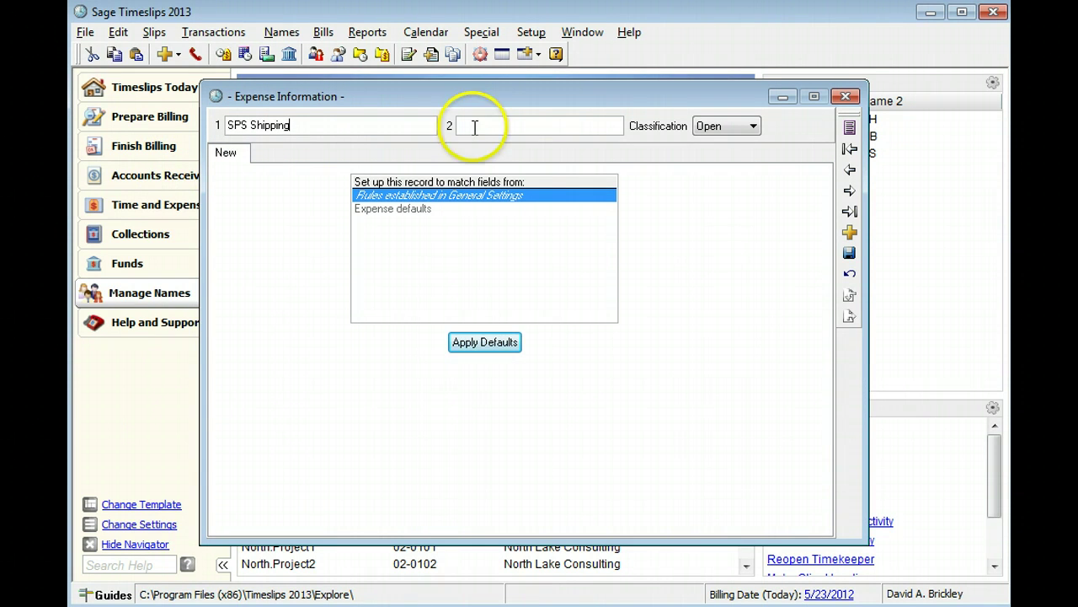
pyautogui.write('E043')
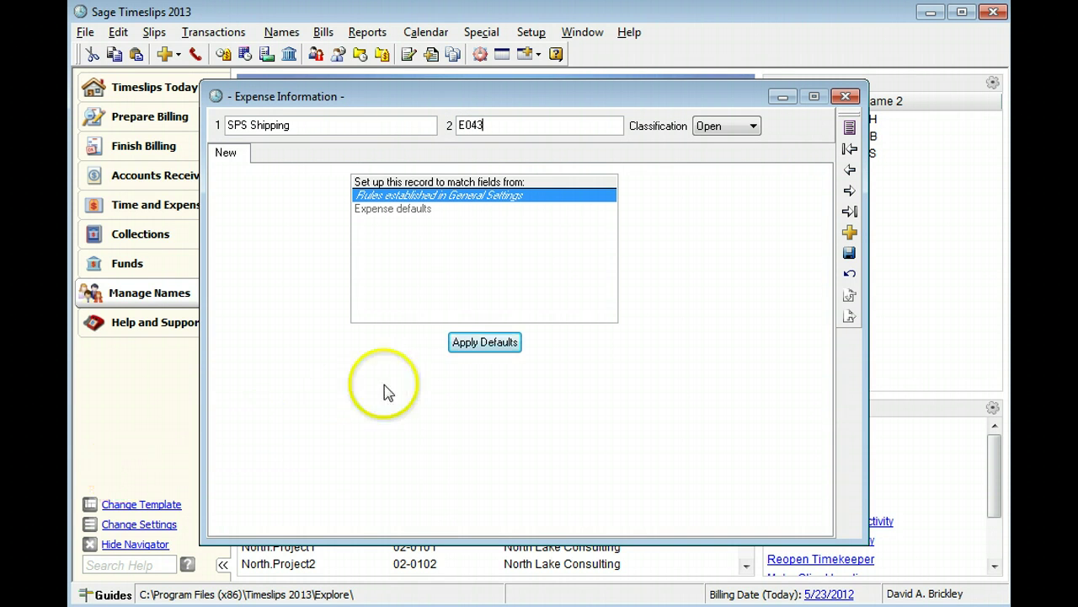
# - Apply the general defaults and name the expense 'Superfast Parcel Service', leaving category <None>
pyautogui.click(478, 344)
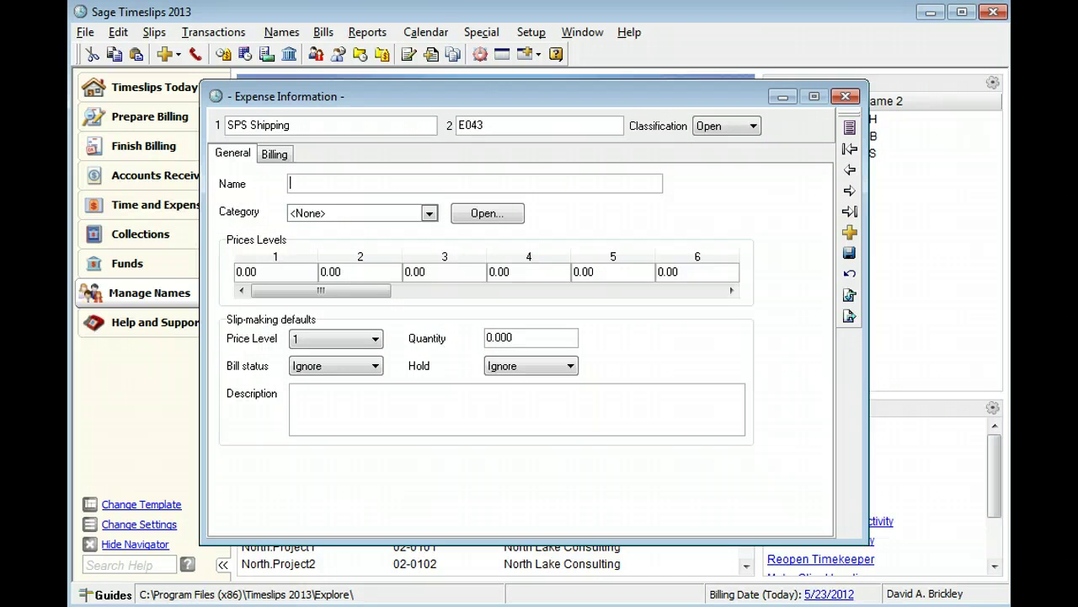
pyautogui.click(302, 179)
pyautogui.write('Superfast Parcel Service')
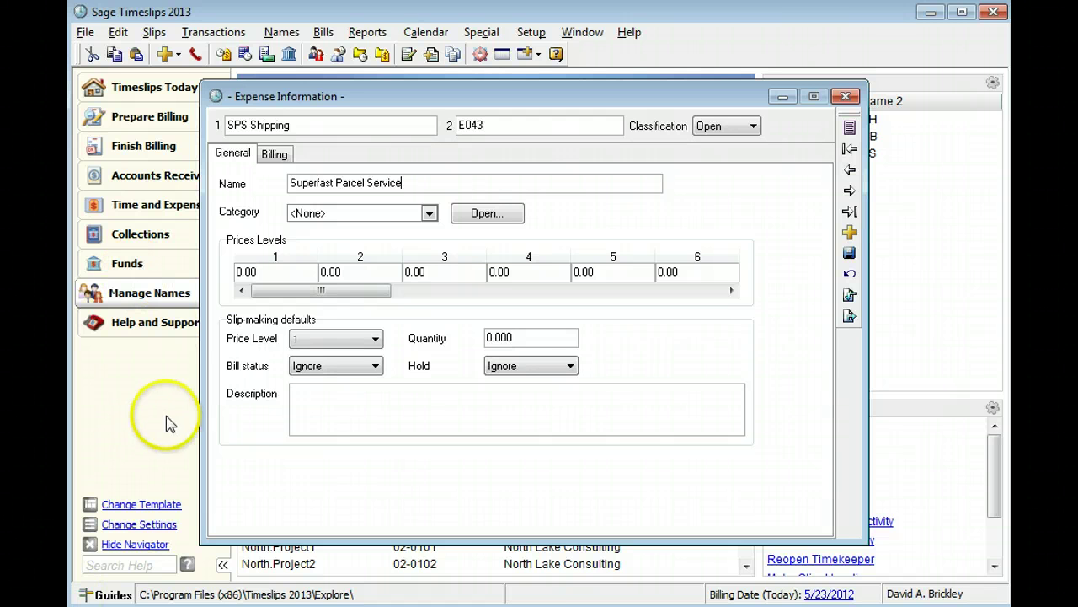
pyautogui.click(429, 215)
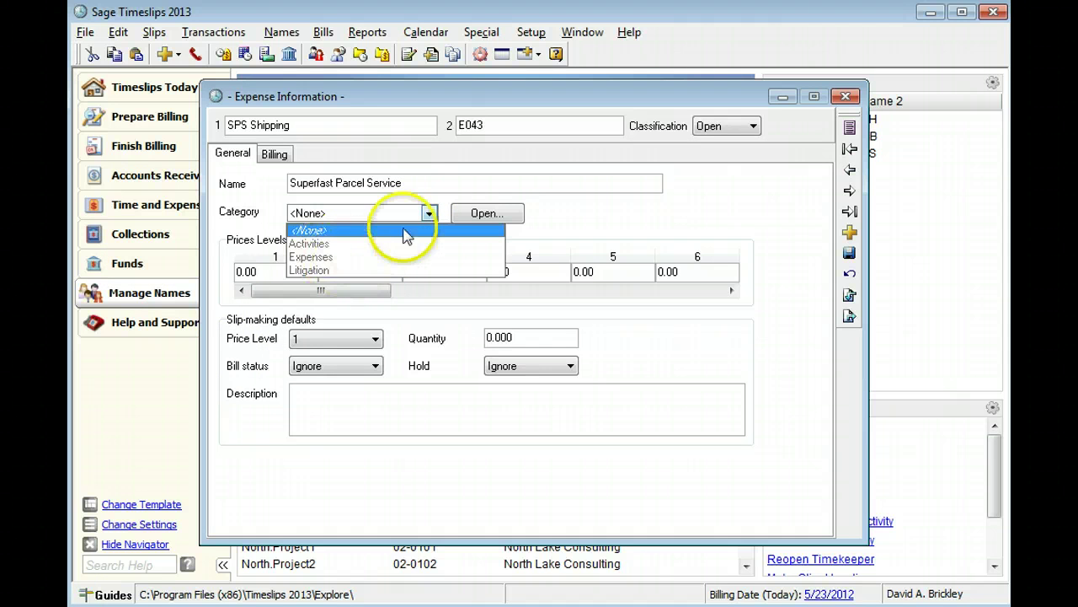
pyautogui.click(428, 214)
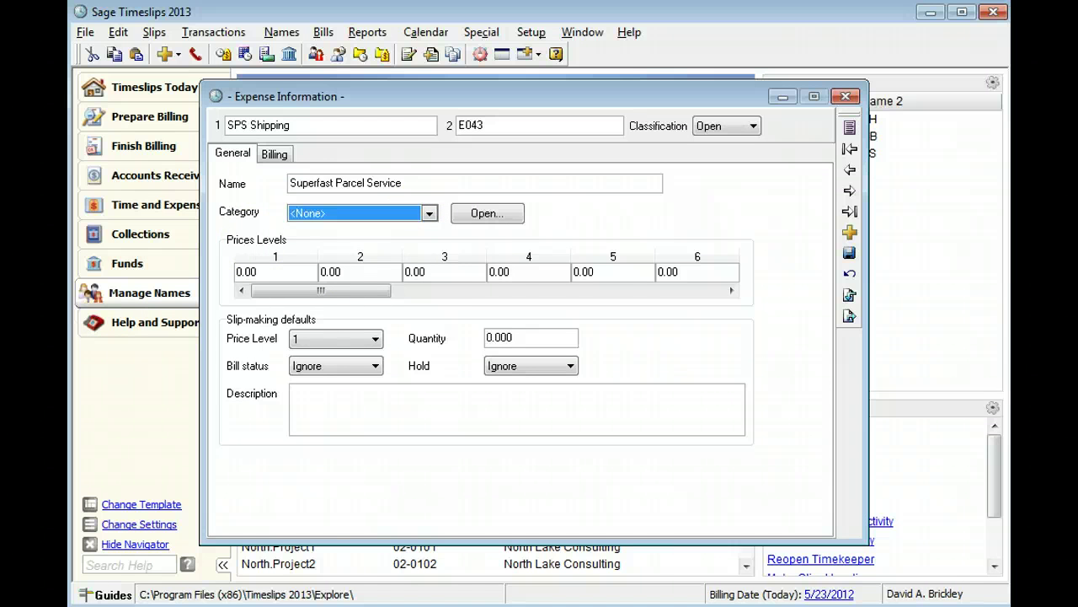
# - Enter price levels 1–3 as 8.75, 12.00 and 15.50
pyautogui.click(222, 273)
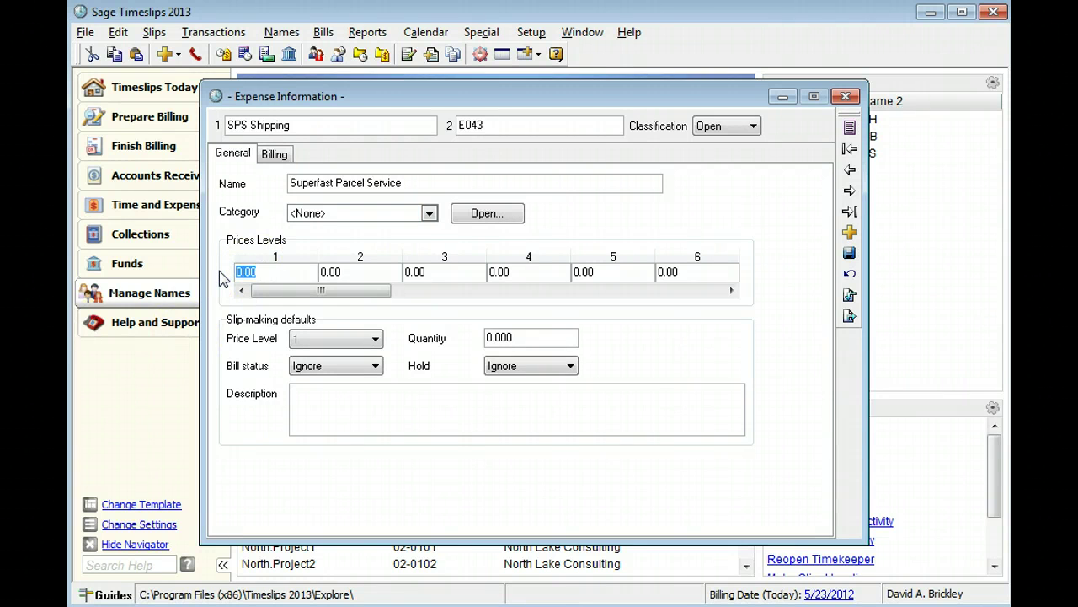
pyautogui.write('8.75')
pyautogui.press('Tab')
pyautogui.write('12')
pyautogui.press('Tab')
pyautogui.write('15.50')
pyautogui.click(120, 359)
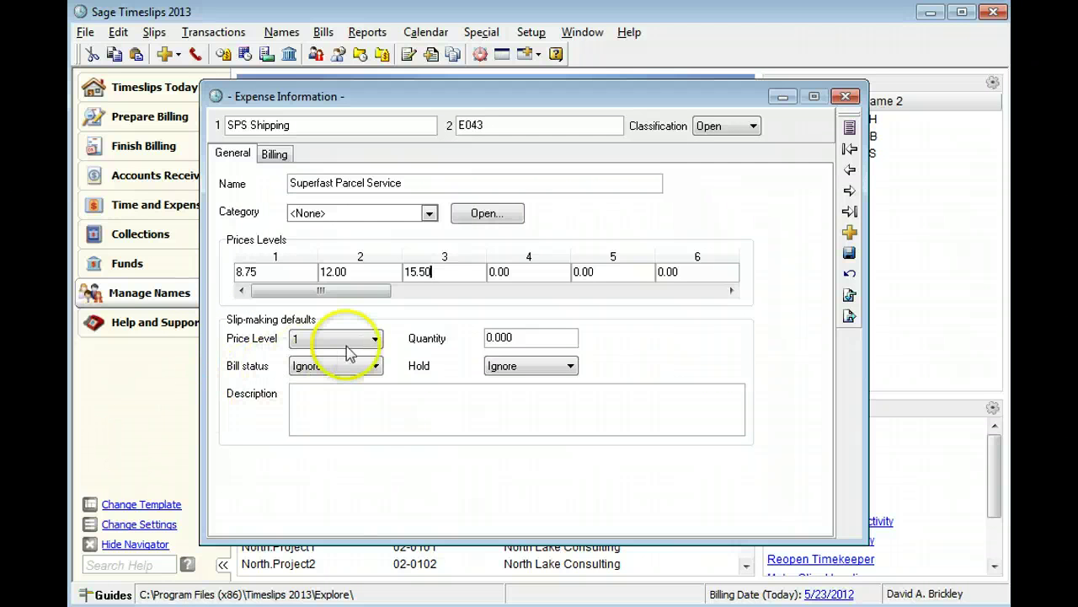
# - Keep price level 1 as the slip default and set the default quantity to 1
pyautogui.click(375, 340)
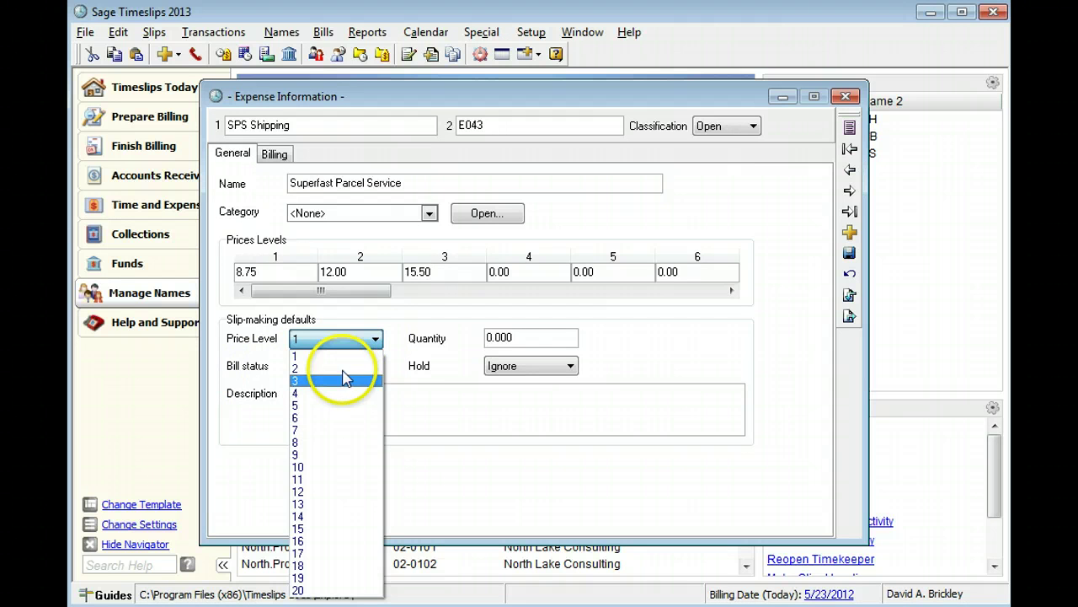
pyautogui.click(347, 355)
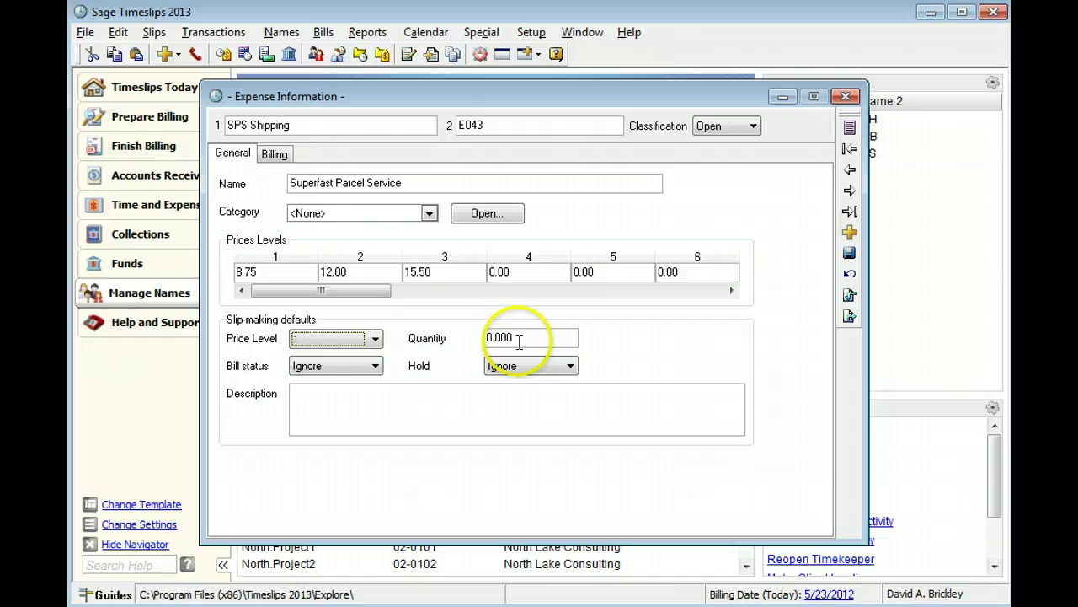
pyautogui.moveTo(524, 338); pyautogui.dragTo(464, 338)
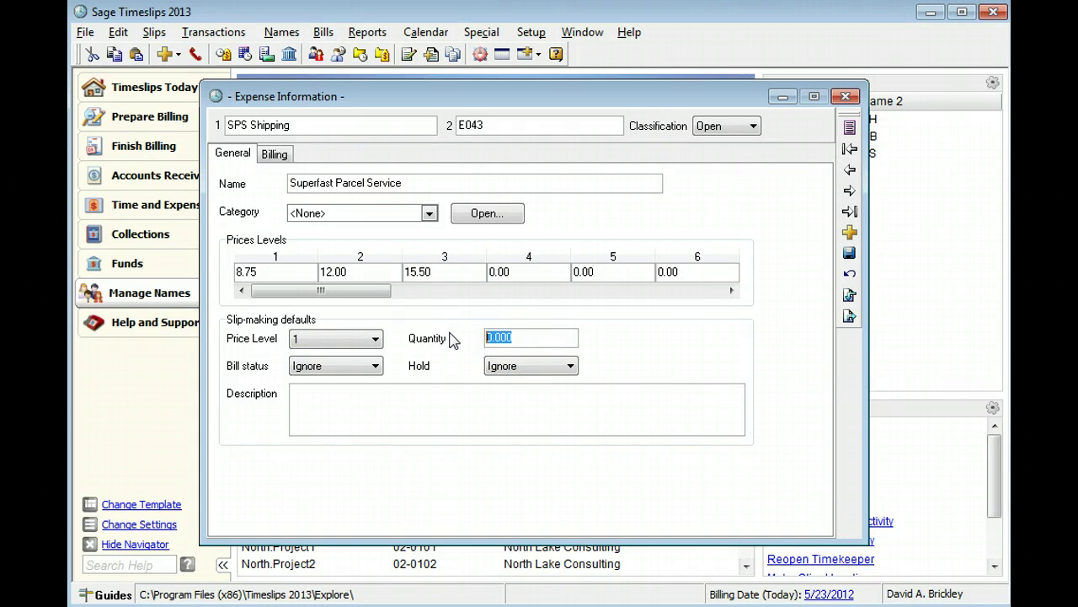
pyautogui.write('1')
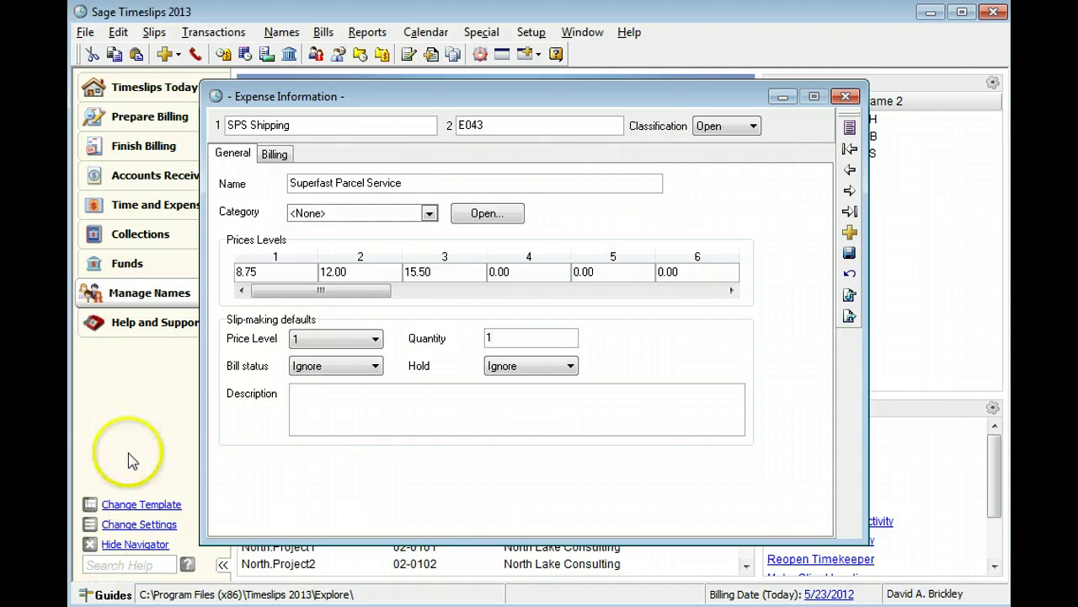
# - Cycle through the default bill status options, ending on Override
pyautogui.click(347, 368)
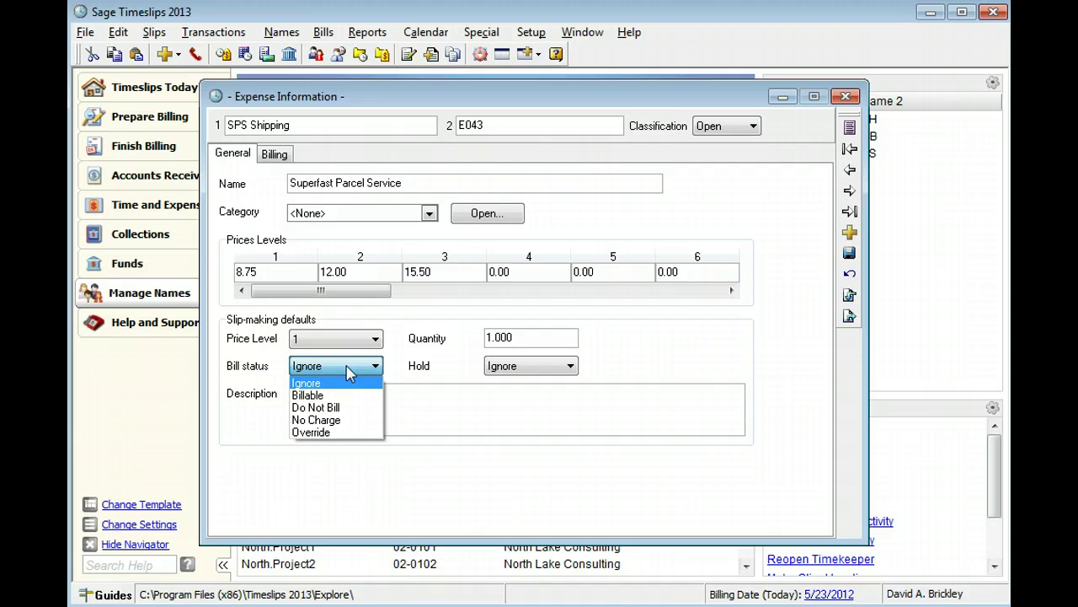
pyautogui.click(348, 368)
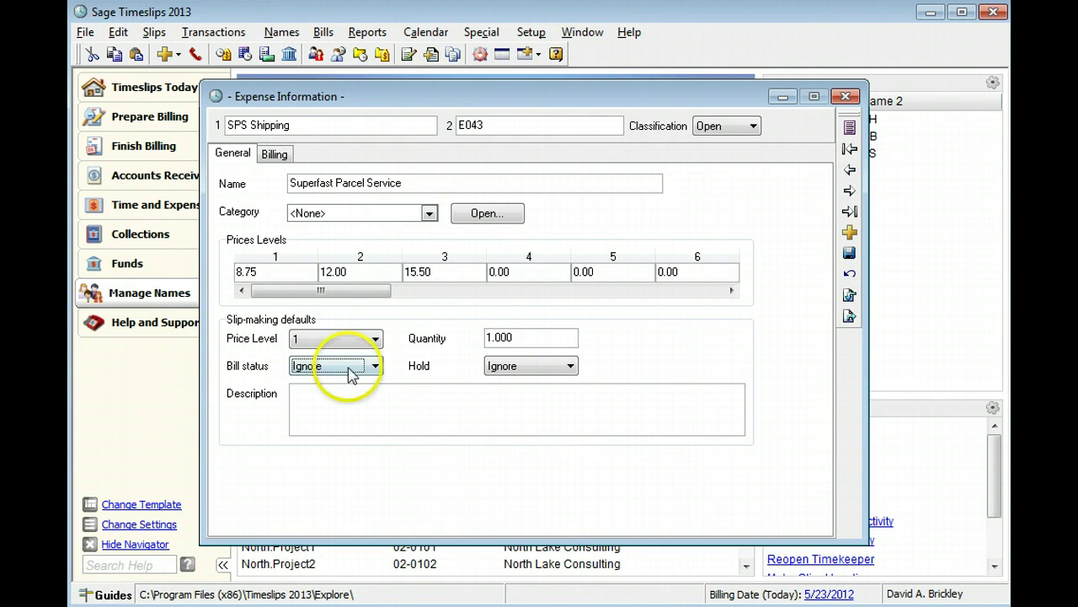
pyautogui.click(349, 369)
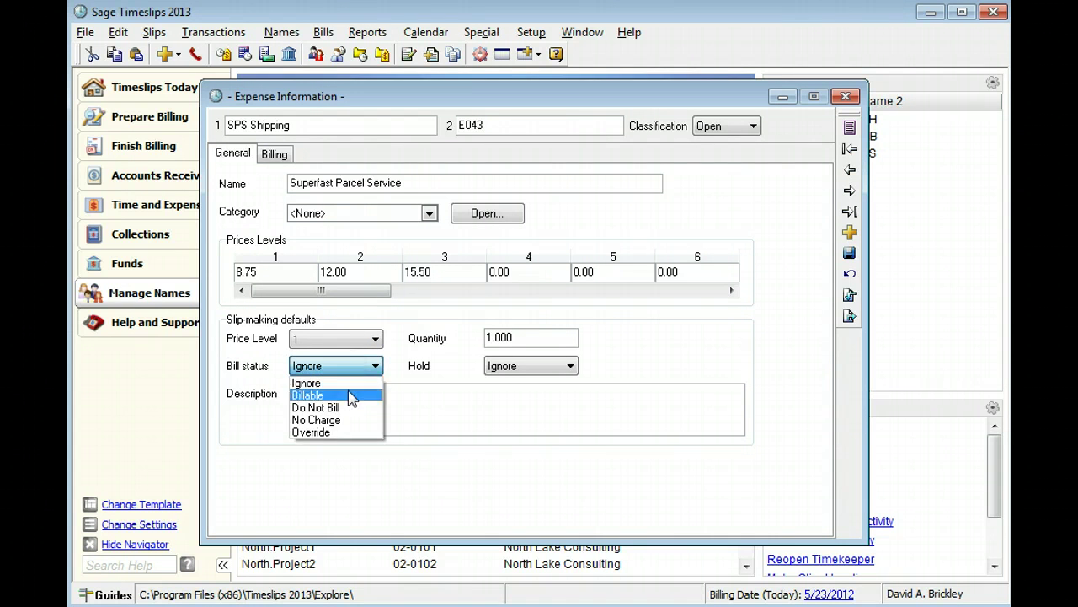
pyautogui.click(351, 395)
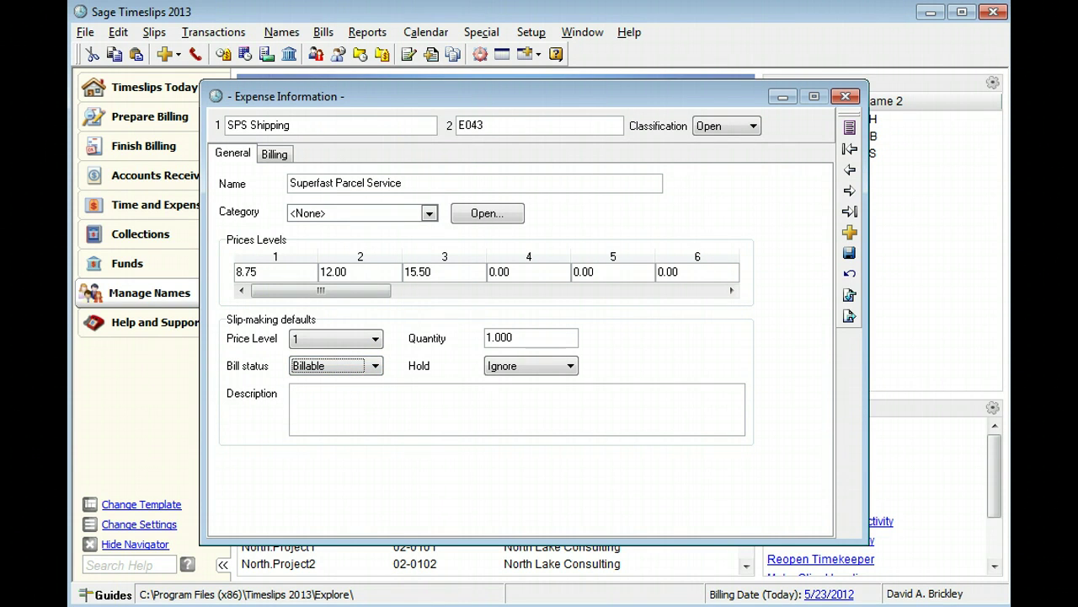
pyautogui.click(357, 368)
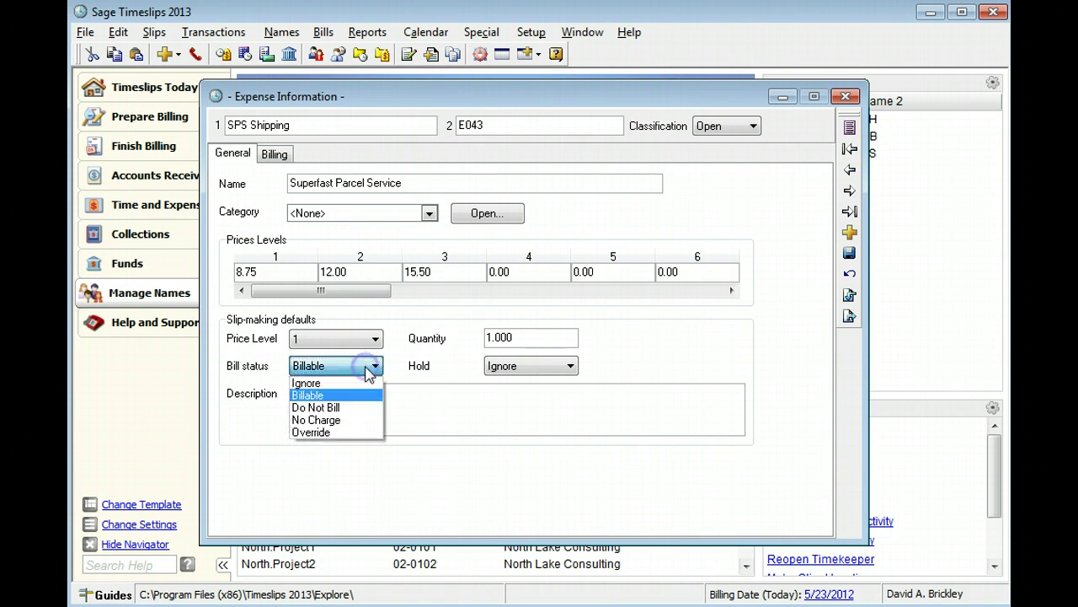
pyautogui.click(368, 408)
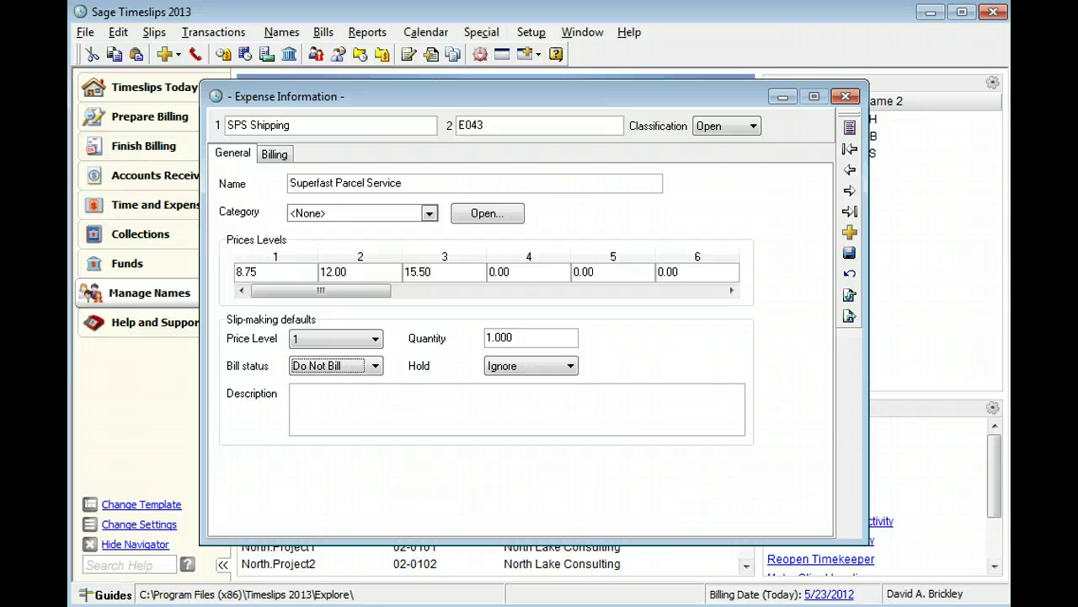
pyautogui.click(362, 367)
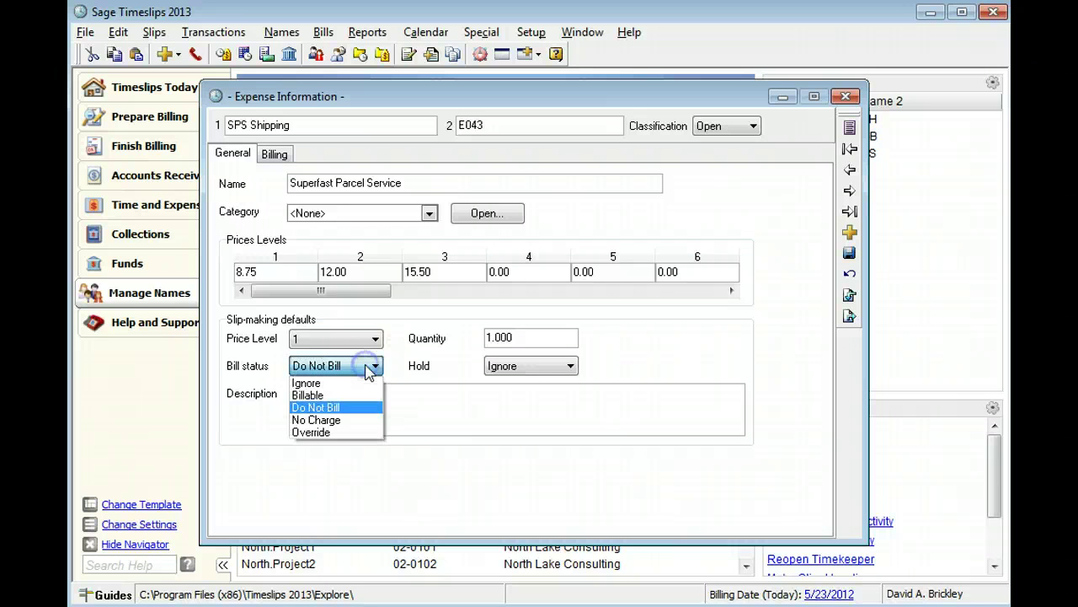
pyautogui.click(363, 420)
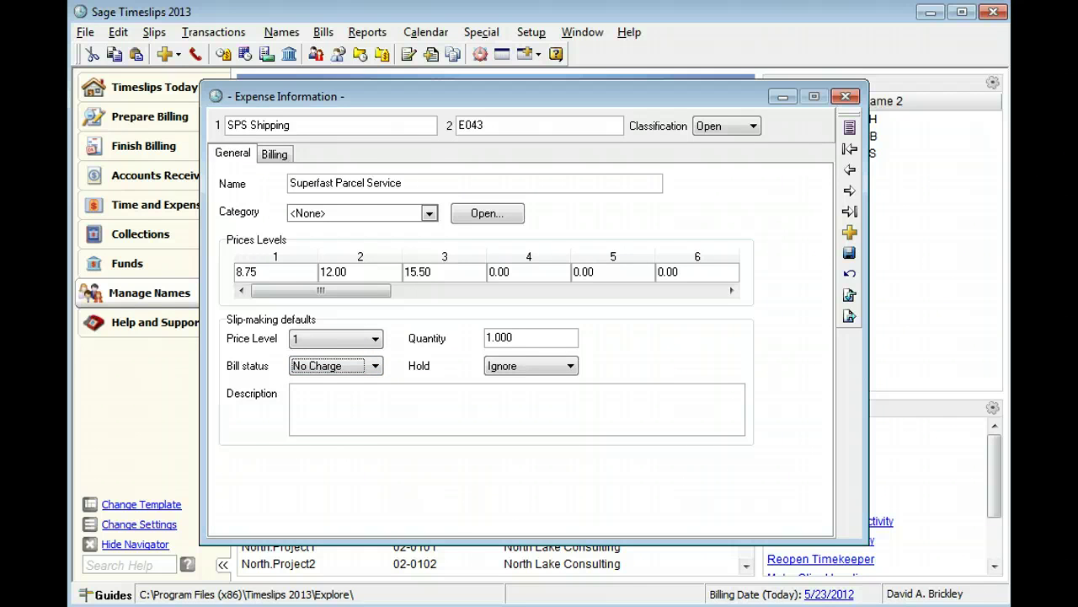
pyautogui.click(368, 366)
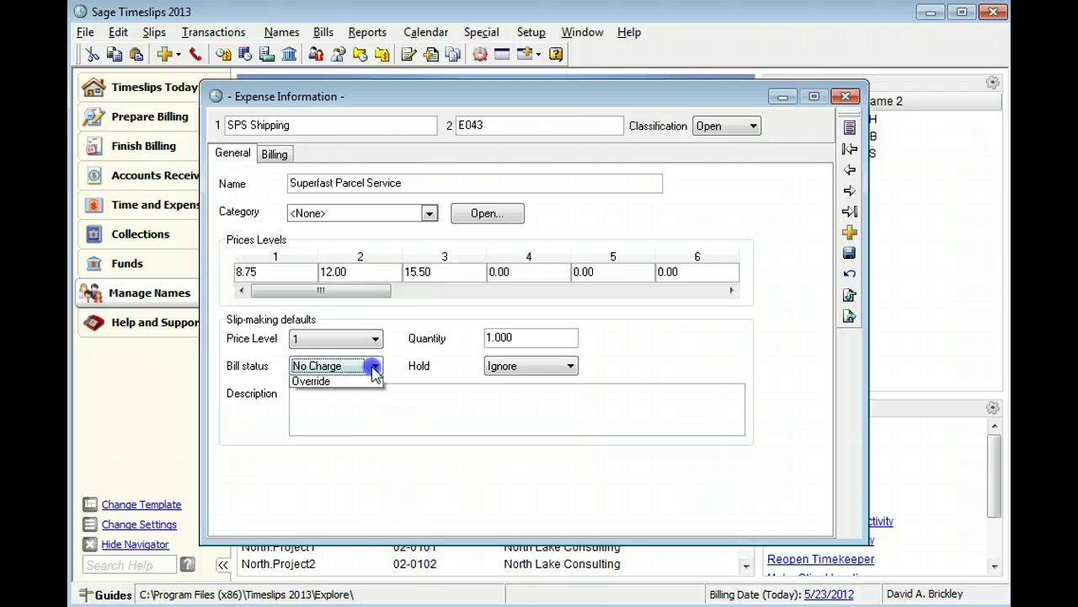
pyautogui.click(357, 426)
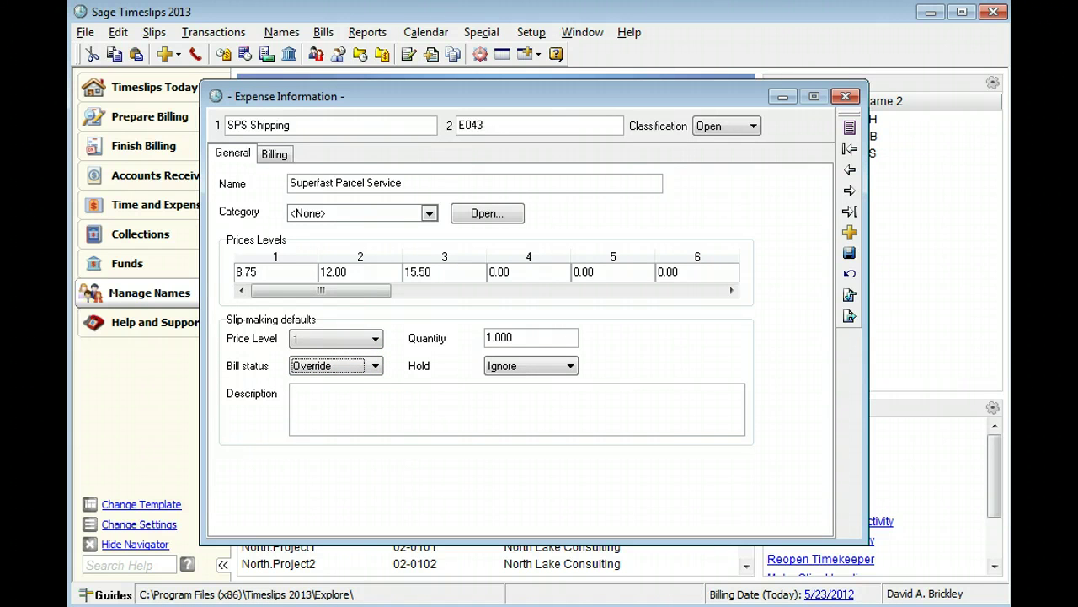
# - Restore Billable, set Hold to Off, and enter the description 'Package shipped by SPS.'
pyautogui.press('b')
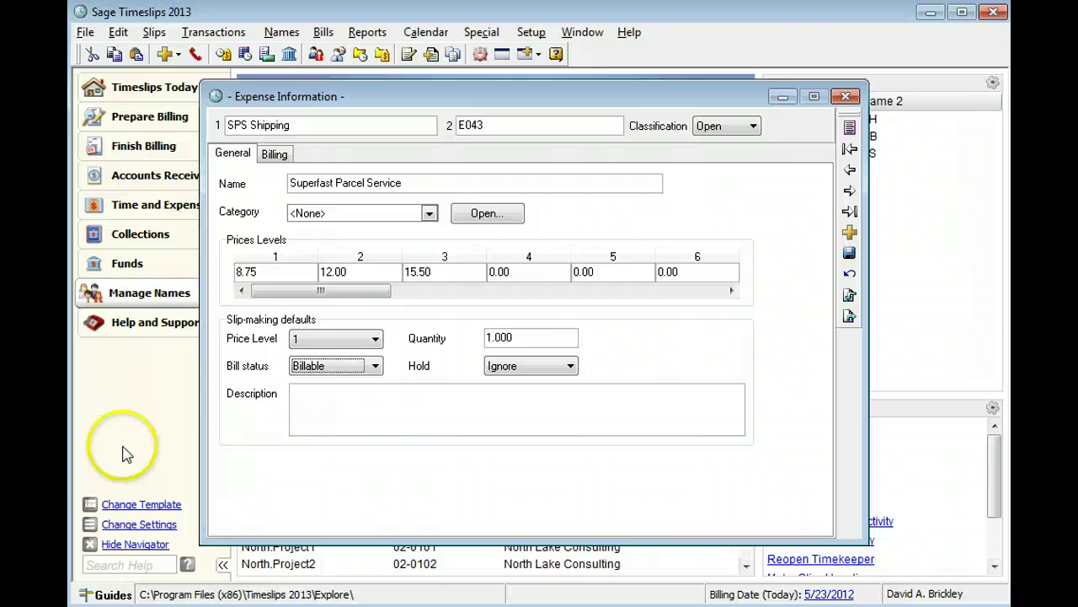
pyautogui.click(533, 365)
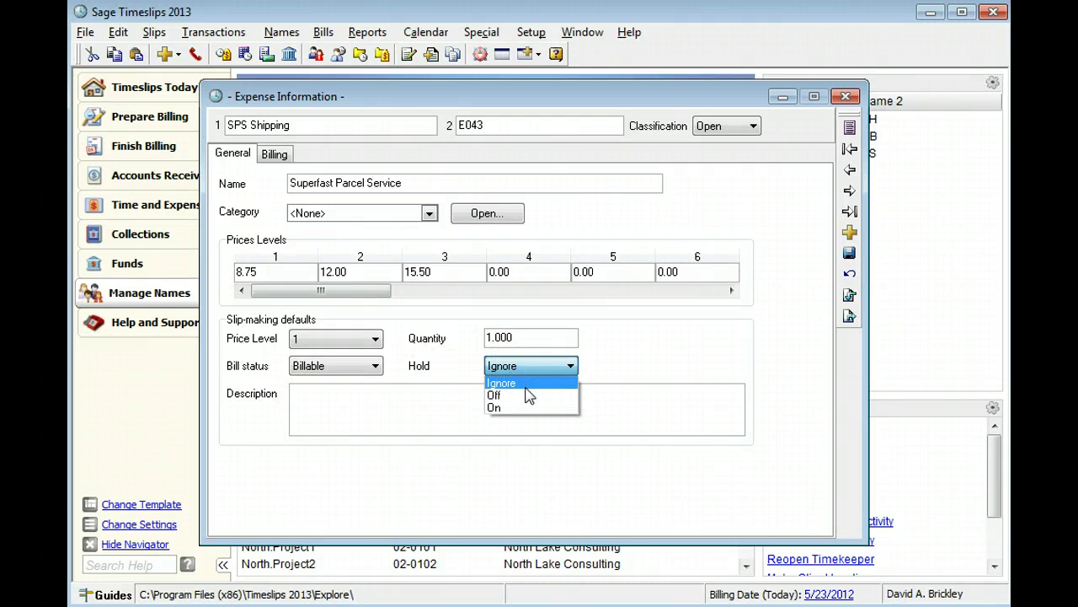
pyautogui.moveTo(530, 396)
pyautogui.mouseDown()
pyautogui.moveTo(532, 371)
pyautogui.moveTo(517, 410)
pyautogui.mouseUp()
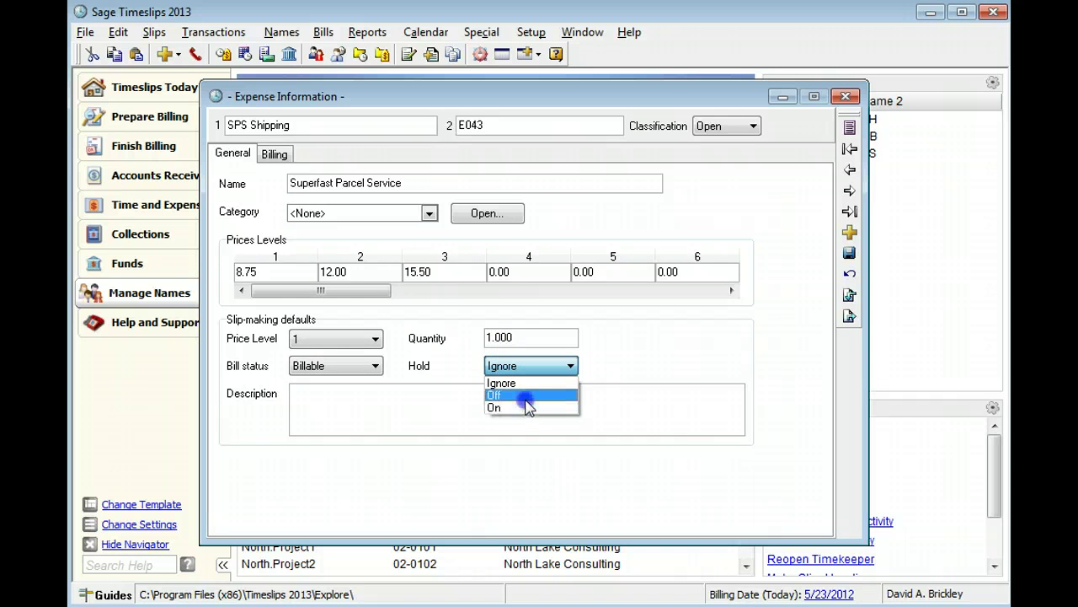
pyautogui.click(526, 398)
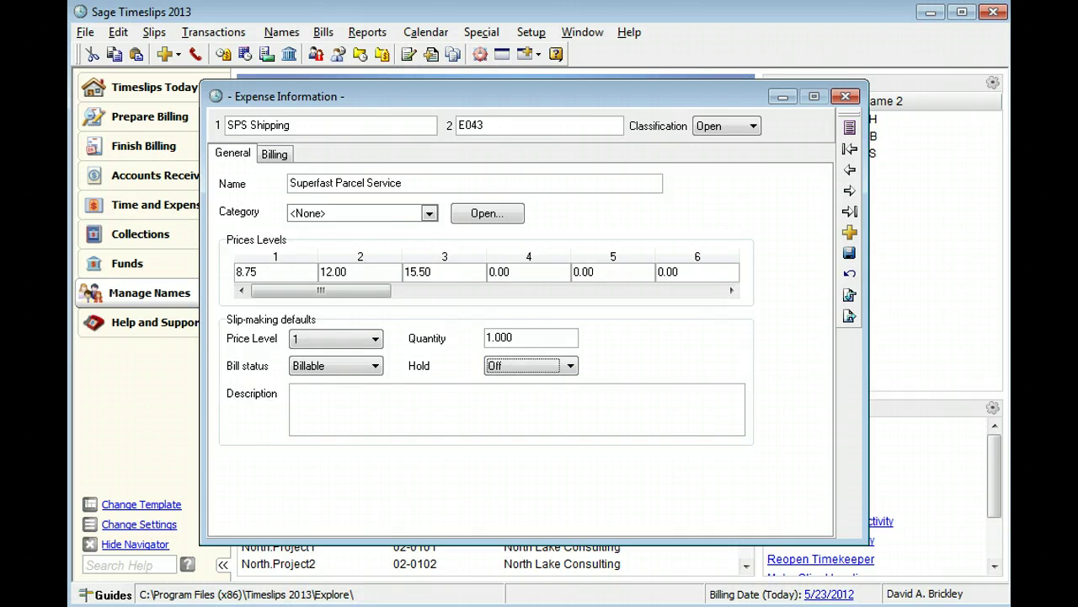
pyautogui.click(308, 401)
pyautogui.write('Packag')
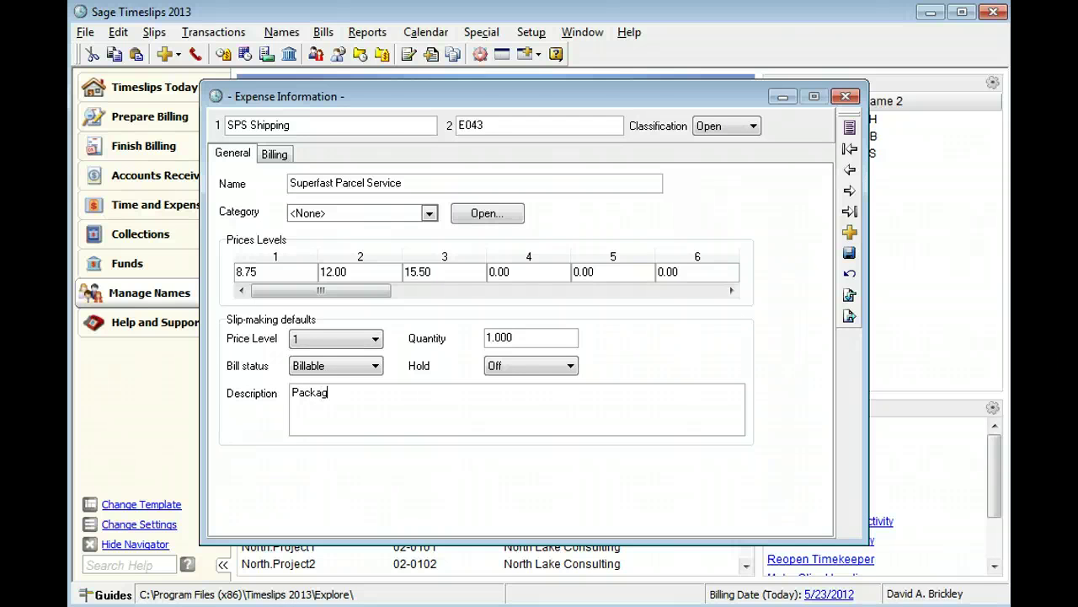
pyautogui.write('e shipped by SPS.')
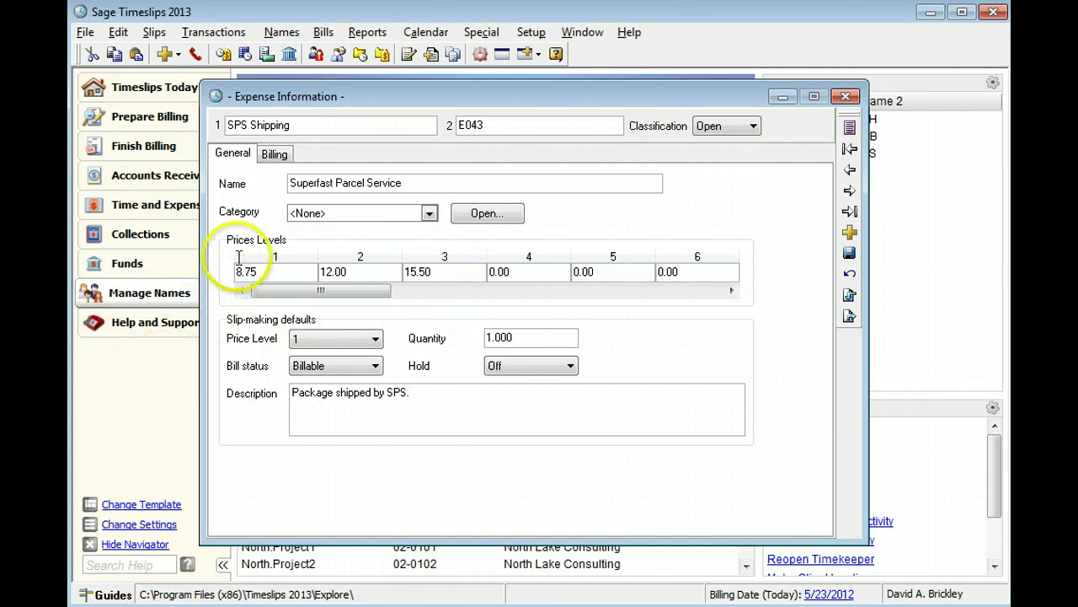
# - Apply the GA 4.0% tax in the expense's billing settings
pyautogui.click(274, 154)
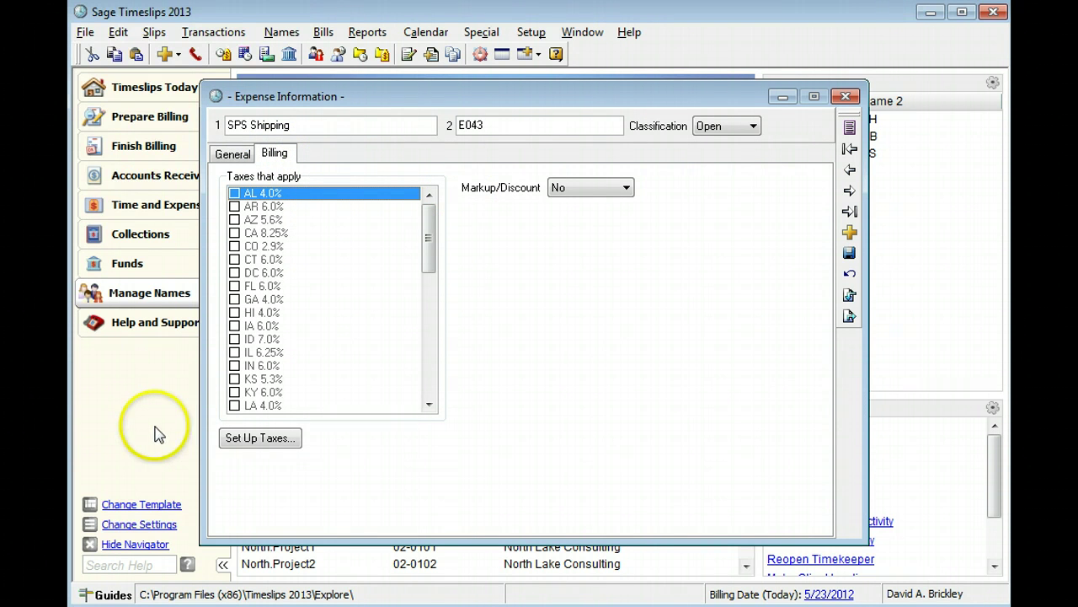
pyautogui.click(235, 300)
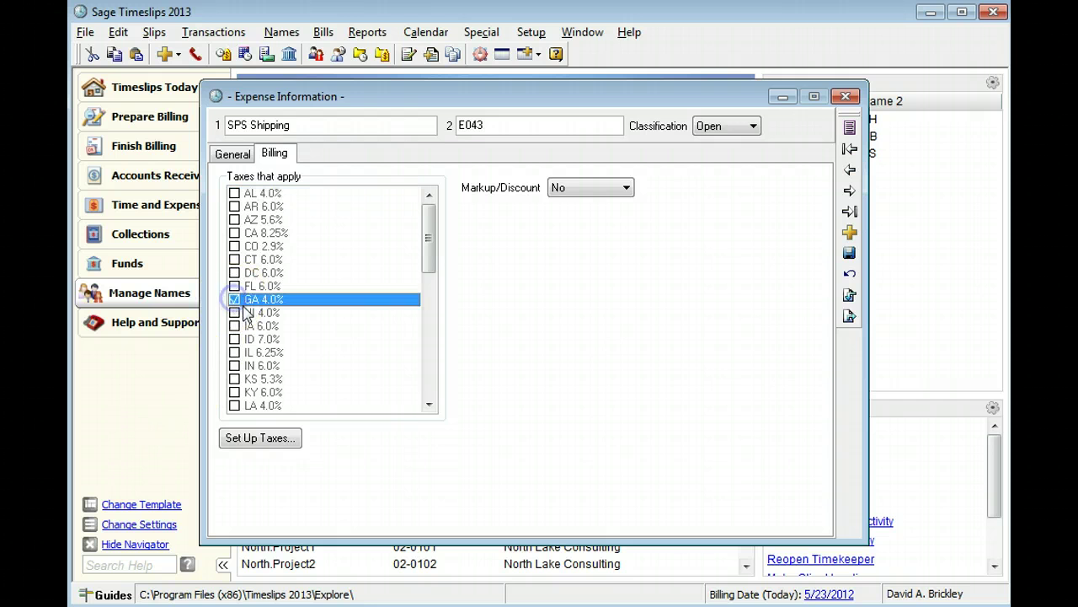
pyautogui.scroll(-5, 428, 407)
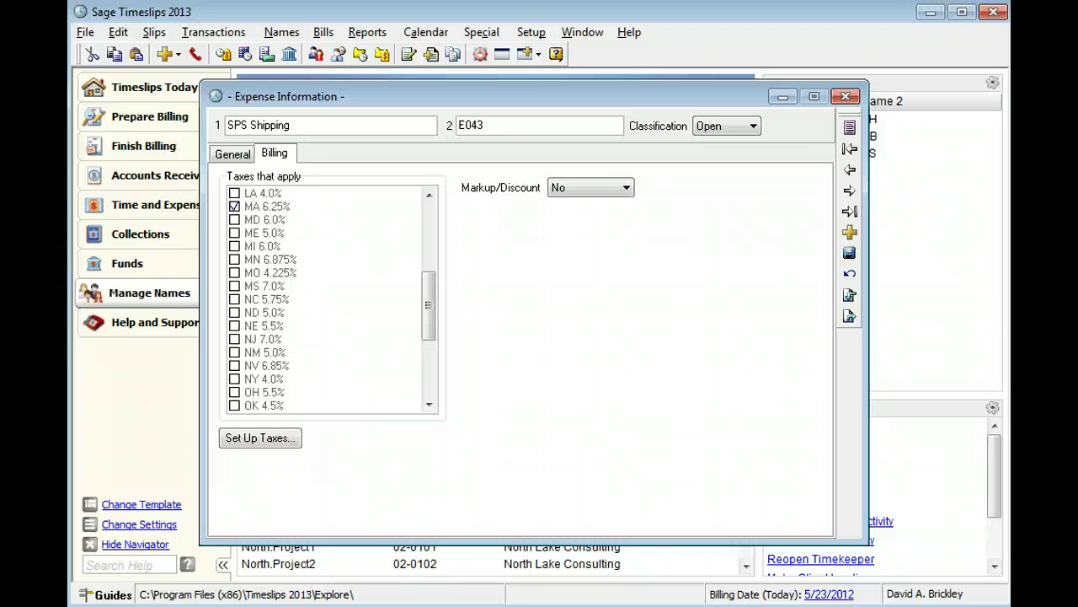
# - Give the expense its own 25% markup and save it
pyautogui.click(595, 190)
pyautogui.click(589, 218)
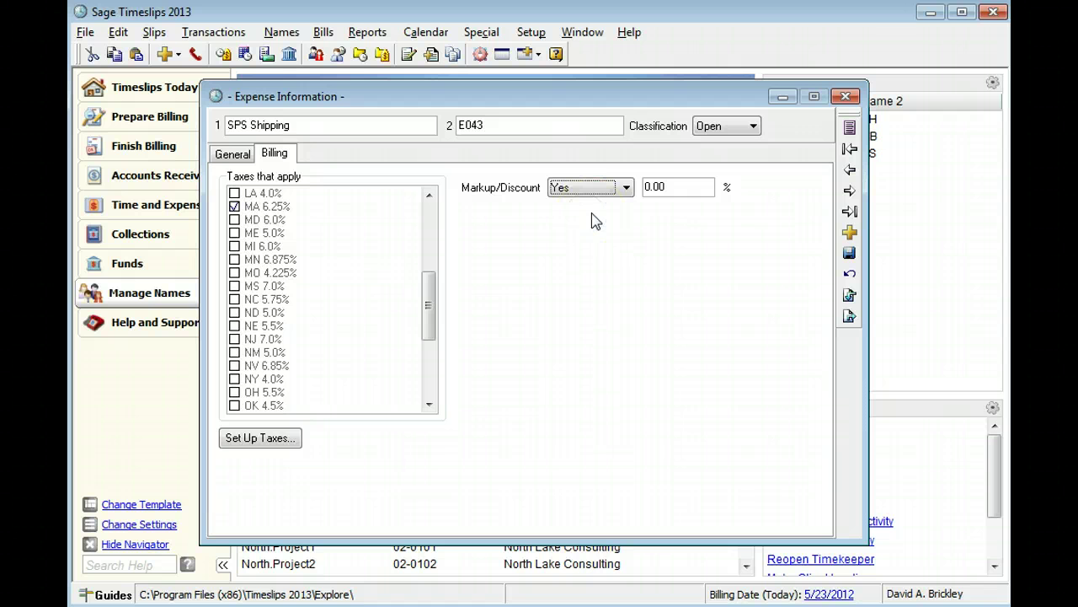
pyautogui.click(594, 187)
pyautogui.click(591, 226)
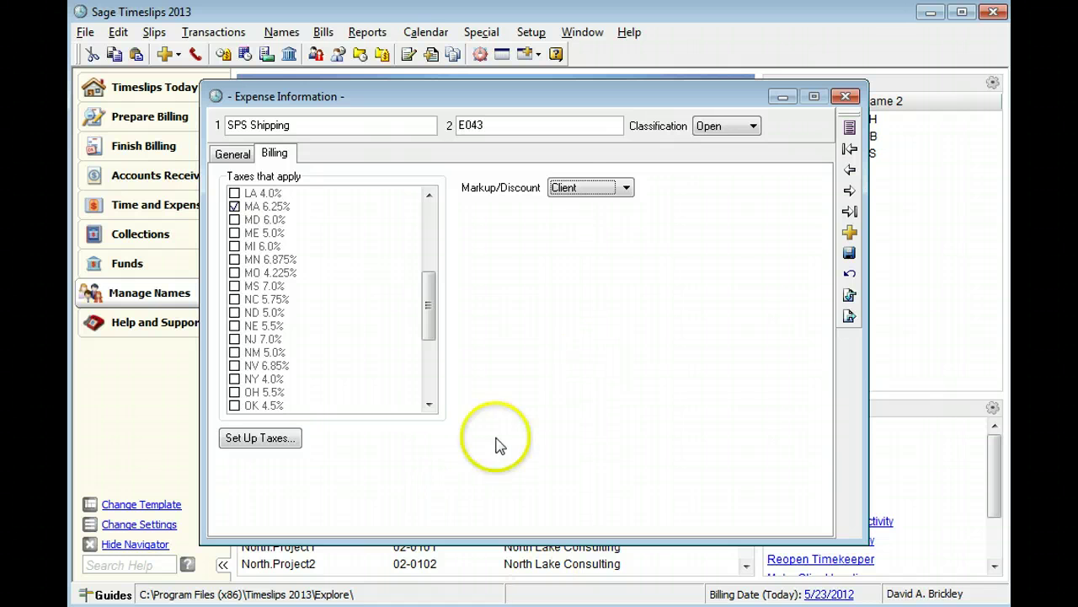
pyautogui.click(579, 189)
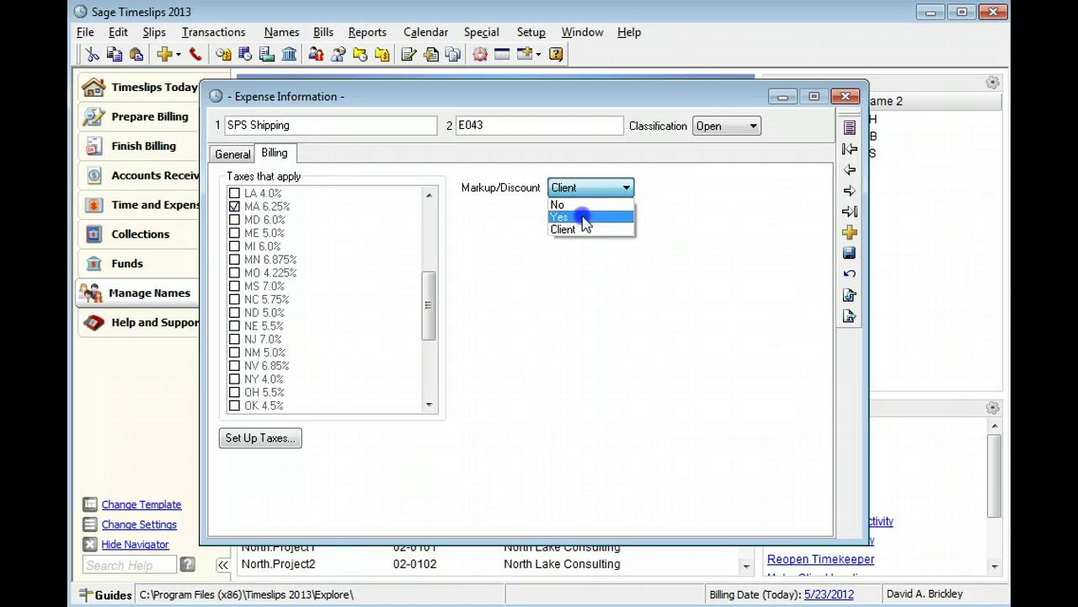
pyautogui.click(581, 217)
pyautogui.click(650, 187)
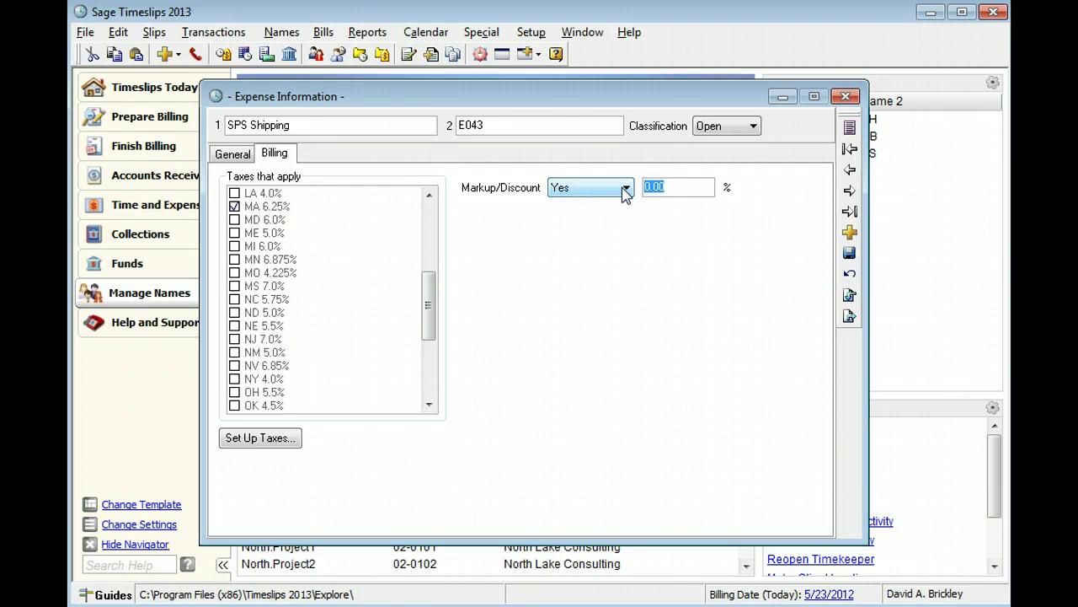
pyautogui.write('25')
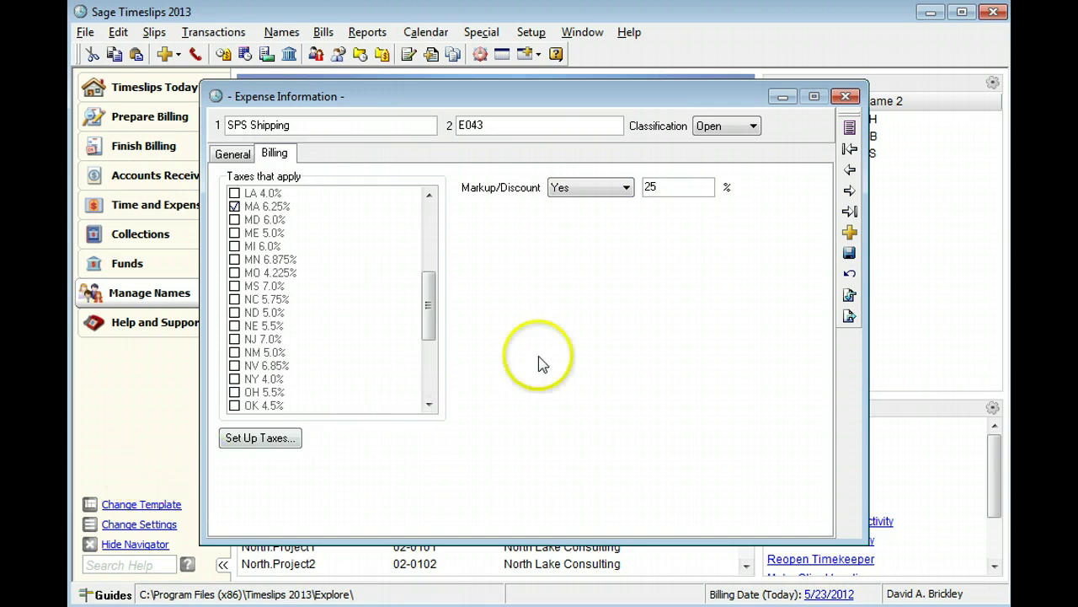
pyautogui.click(849, 253)
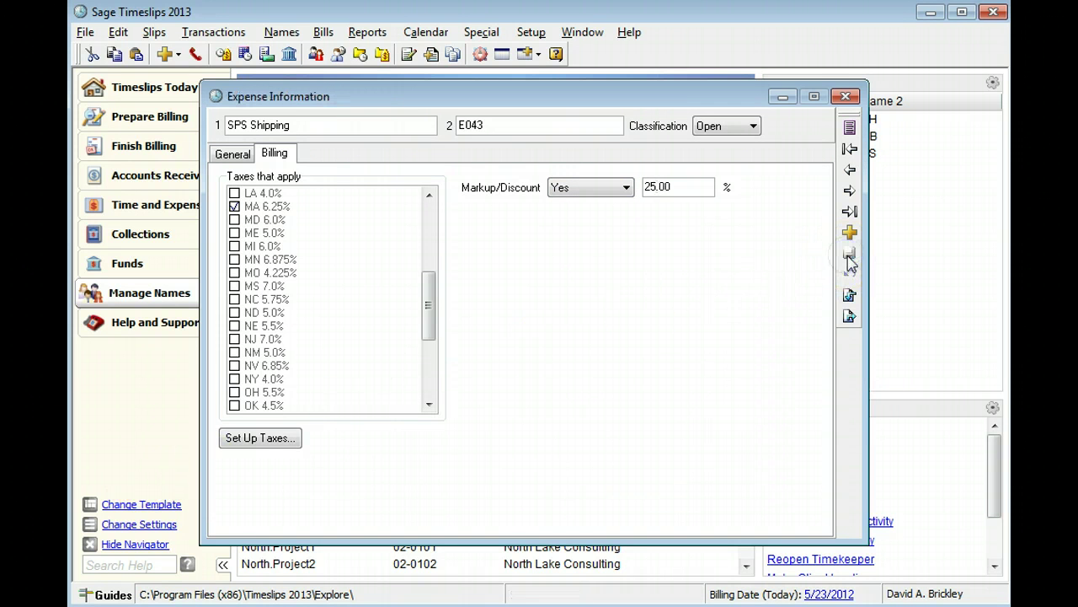